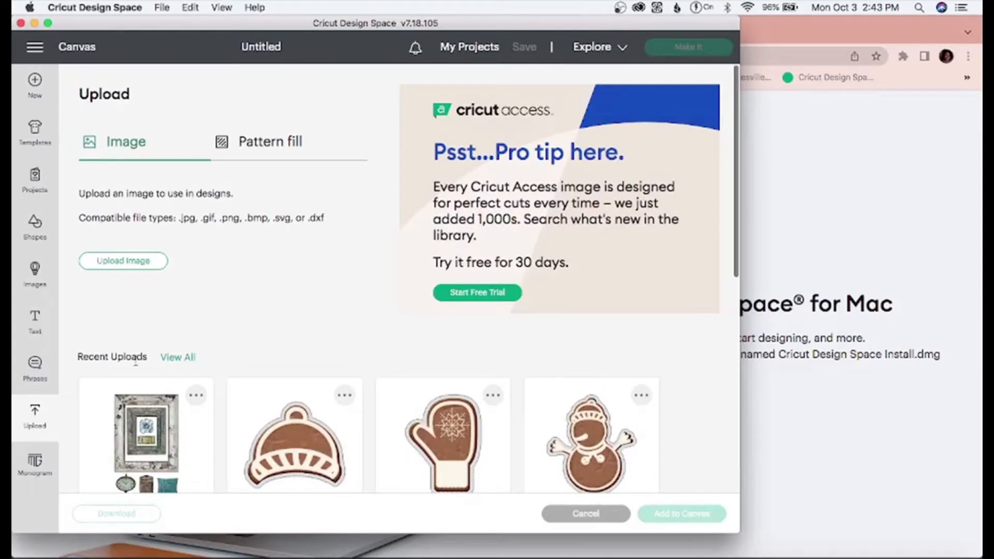
Start an image upload and browse to the first drive-download folder inside colombia2022 in Downloads
{"action": "left_click", "coordinate": [124, 262]}
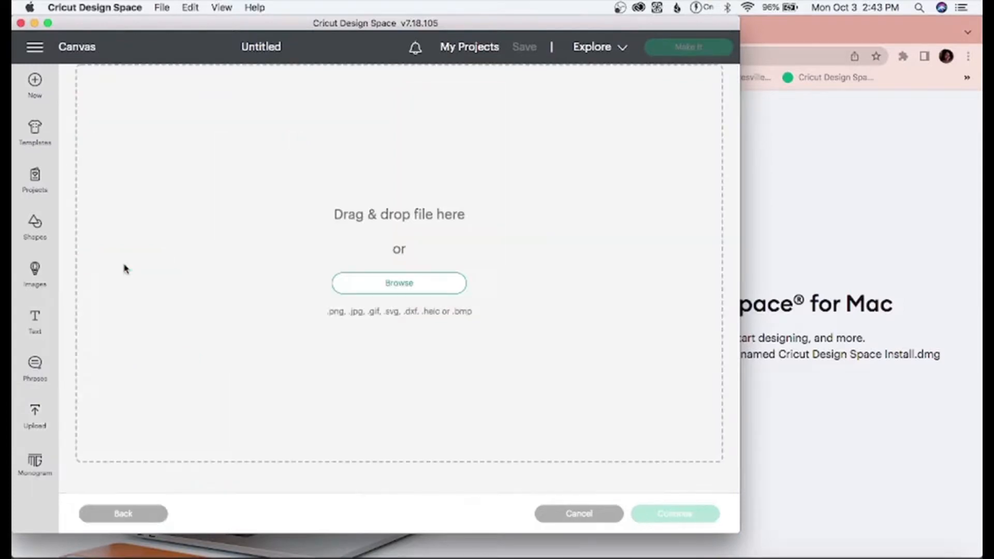
{"action": "left_click", "coordinate": [399, 285]}
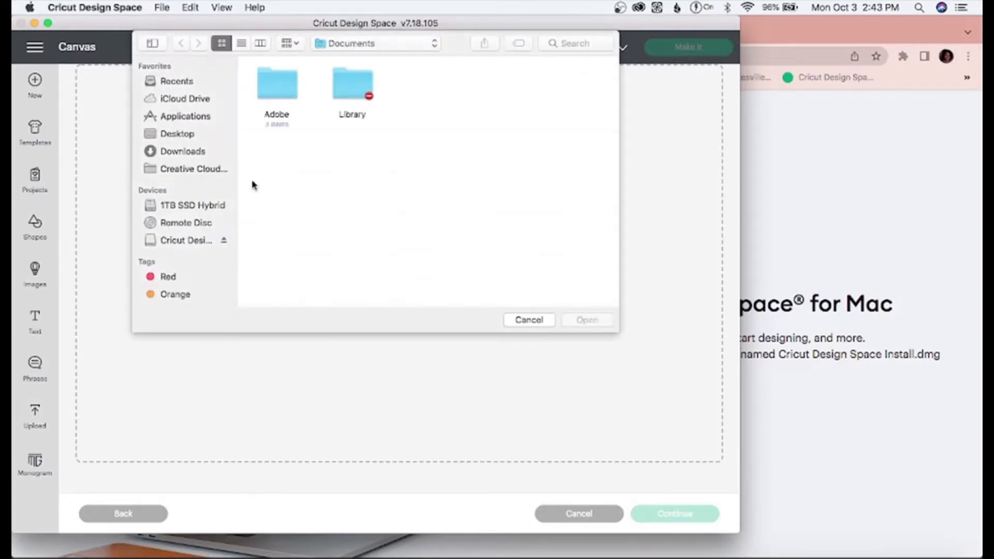
{"action": "left_click", "coordinate": [178, 155]}
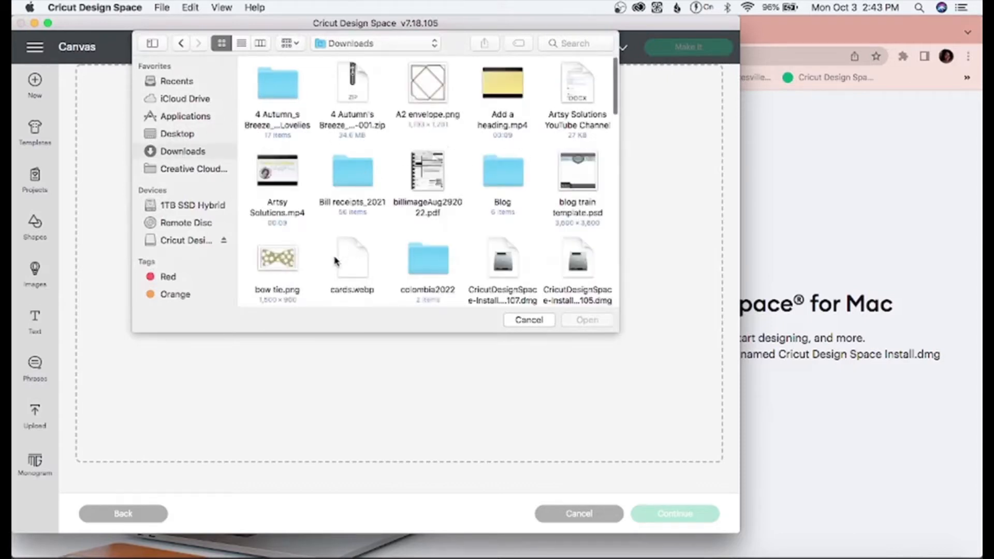
{"action": "double_click", "coordinate": [424, 265]}
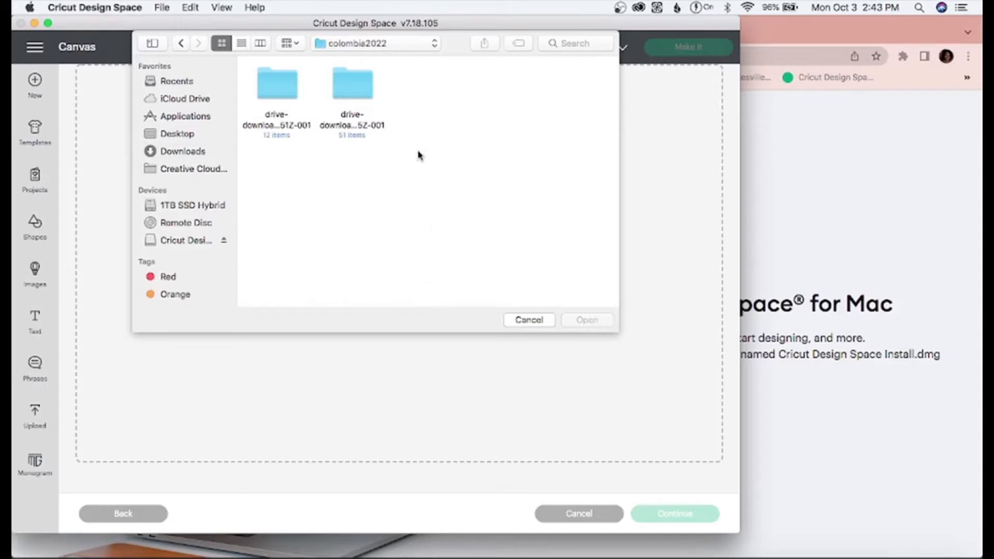
{"action": "double_click", "coordinate": [266, 94]}
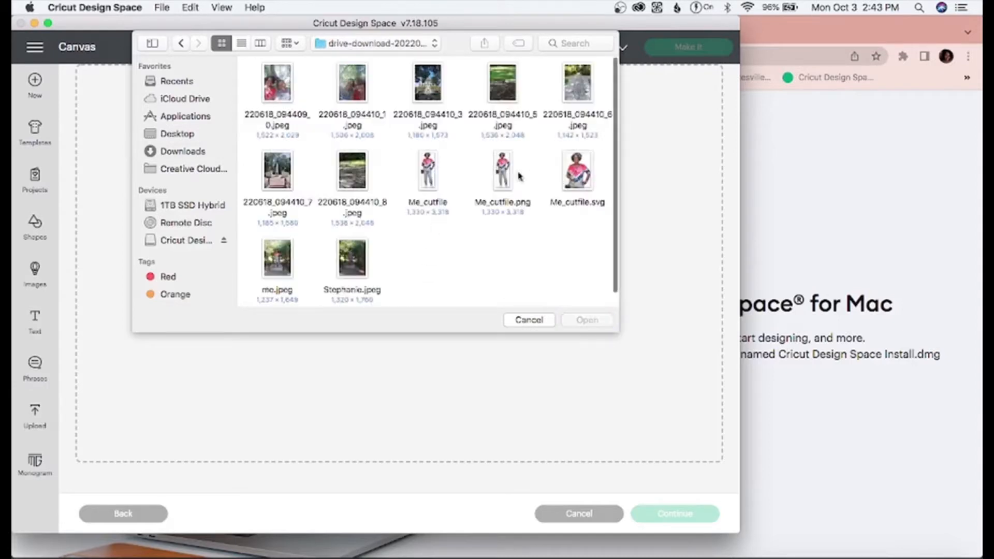
{"action": "left_click", "coordinate": [576, 181]}
{"action": "left_click", "coordinate": [582, 321]}
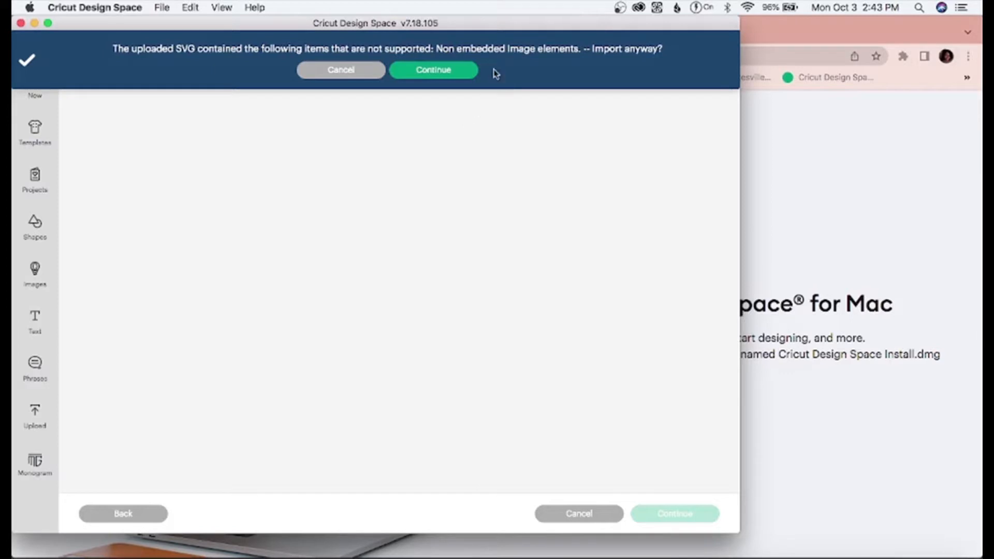
{"action": "left_click", "coordinate": [332, 72]}
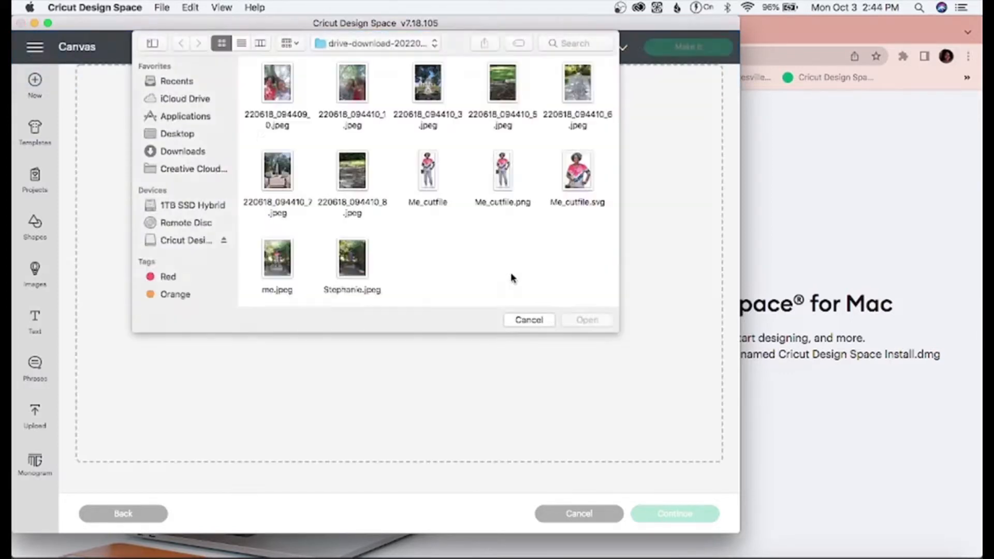
Load Me_cutfile.png for upload and set its image type to Complex
{"action": "left_click", "coordinate": [499, 173]}
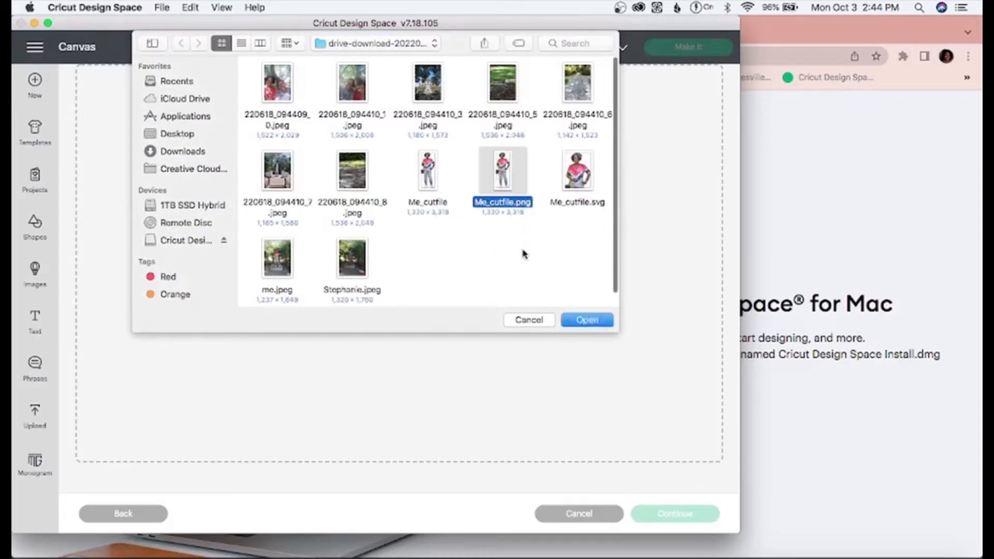
{"action": "left_click", "coordinate": [576, 324]}
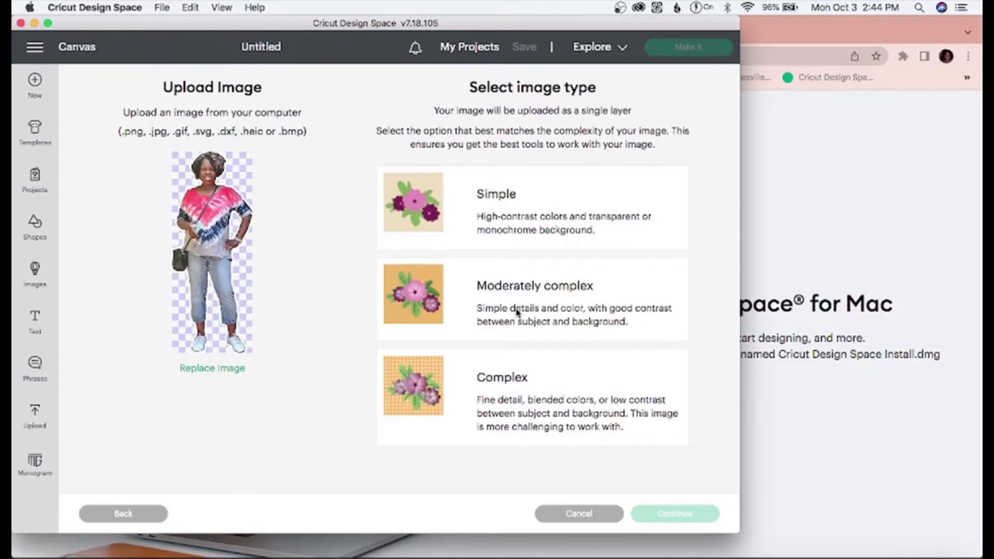
{"action": "left_click", "coordinate": [493, 398]}
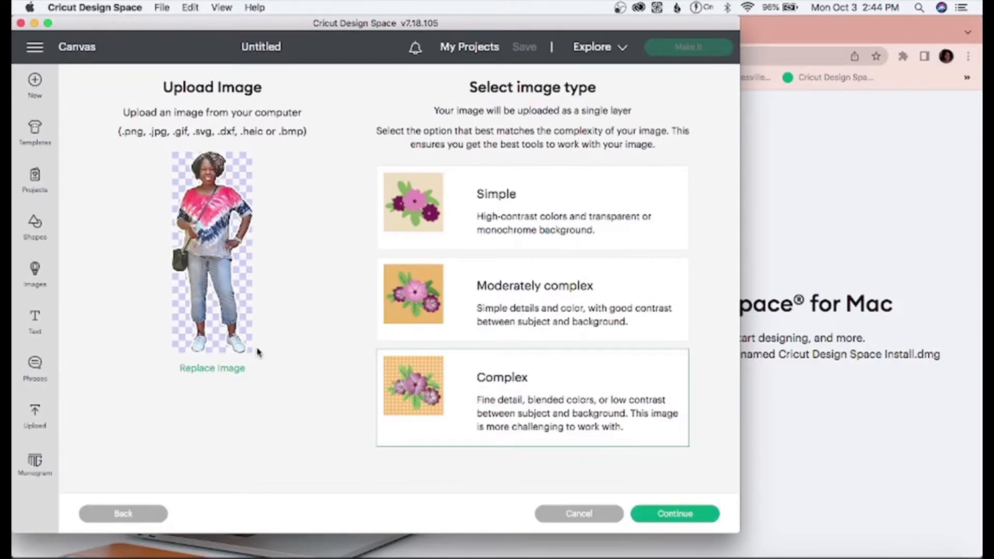
{"action": "left_click", "coordinate": [675, 514]}
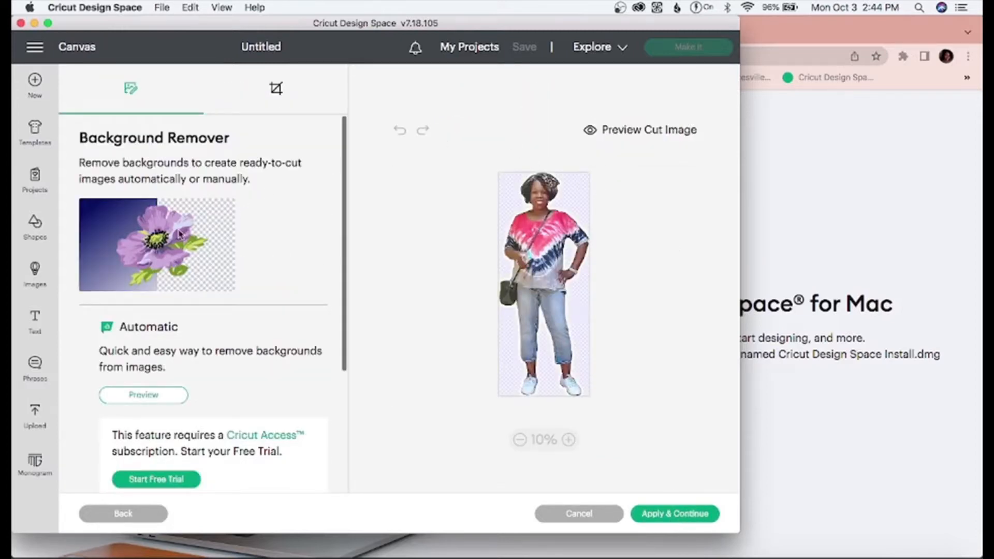
Remove the background area beside the figure's head, check the cut image preview and apply the background cleanup
{"action": "left_click", "coordinate": [578, 204]}
{"action": "left_click", "coordinate": [656, 130]}
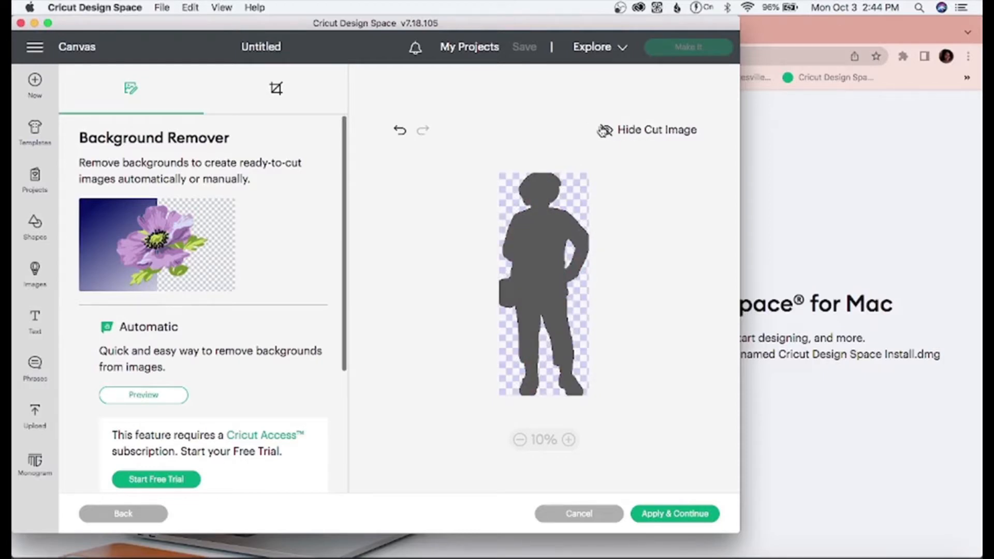
{"action": "left_click", "coordinate": [604, 131]}
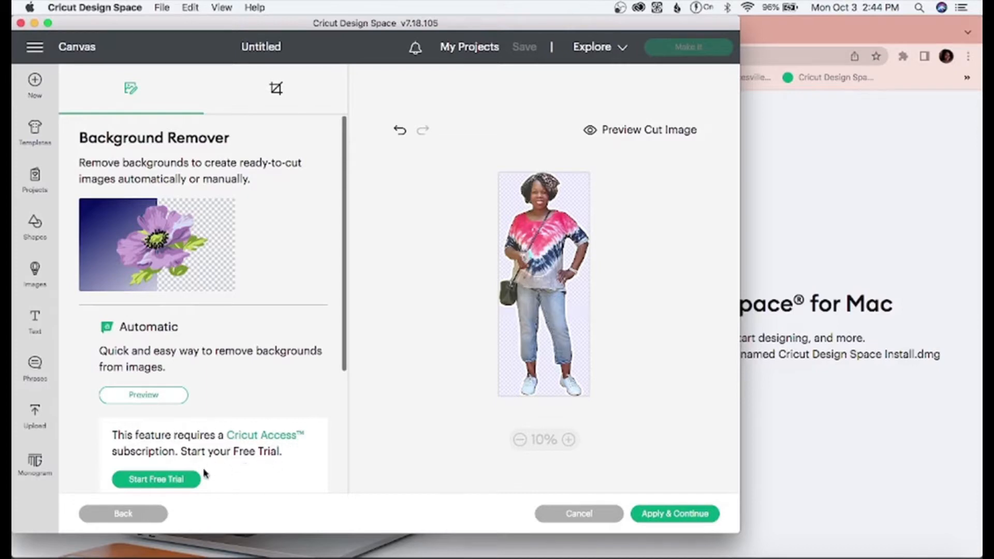
{"action": "scroll", "coordinate": [265, 373], "scroll_direction": "down", "scroll_amount": 5}
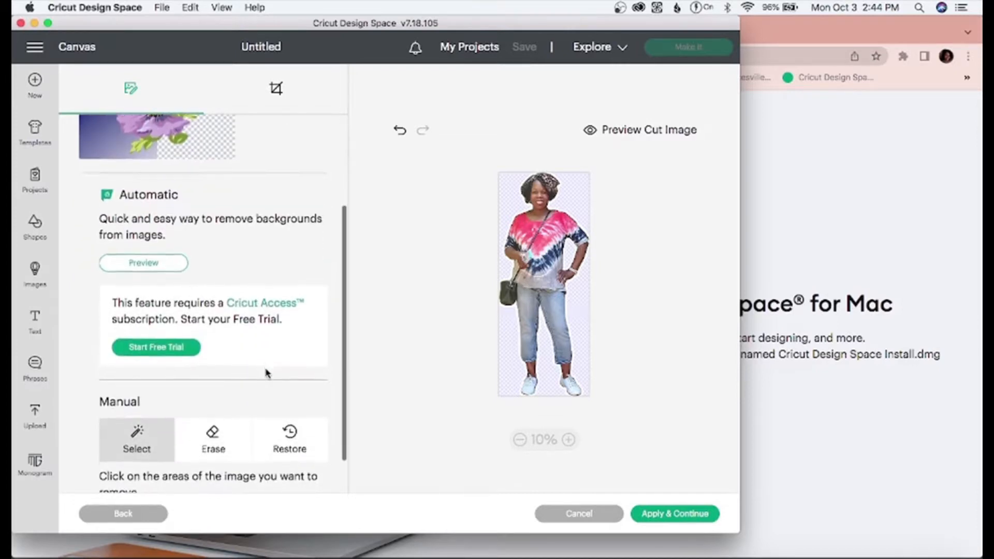
{"action": "scroll", "coordinate": [265, 373], "scroll_direction": "down", "scroll_amount": 2}
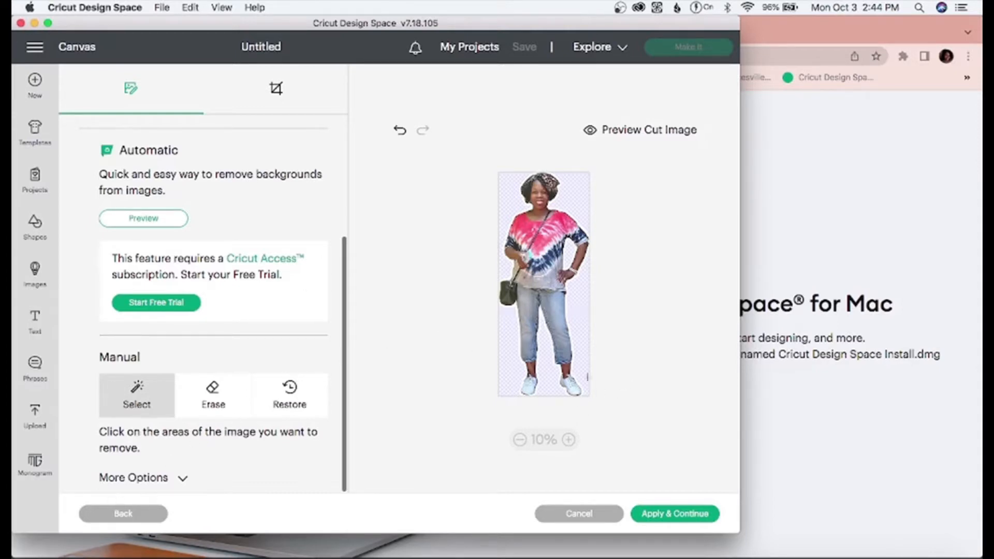
{"action": "left_click", "coordinate": [680, 513]}
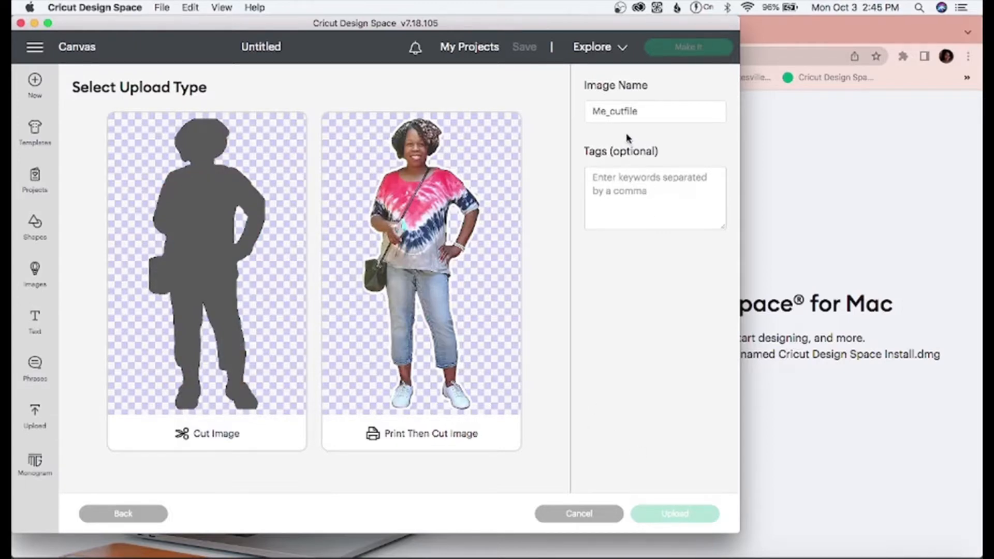
Tag the image with the person's first name and upload it as a Print Then Cut image
{"action": "left_click", "coordinate": [614, 187]}
{"action": "type", "text": "Sonya"}
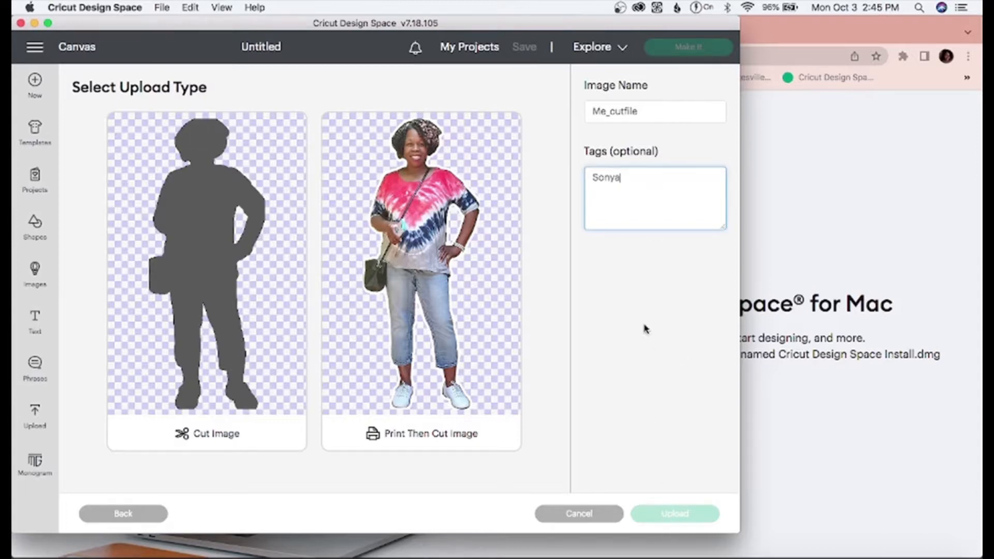
{"action": "left_click", "coordinate": [439, 314]}
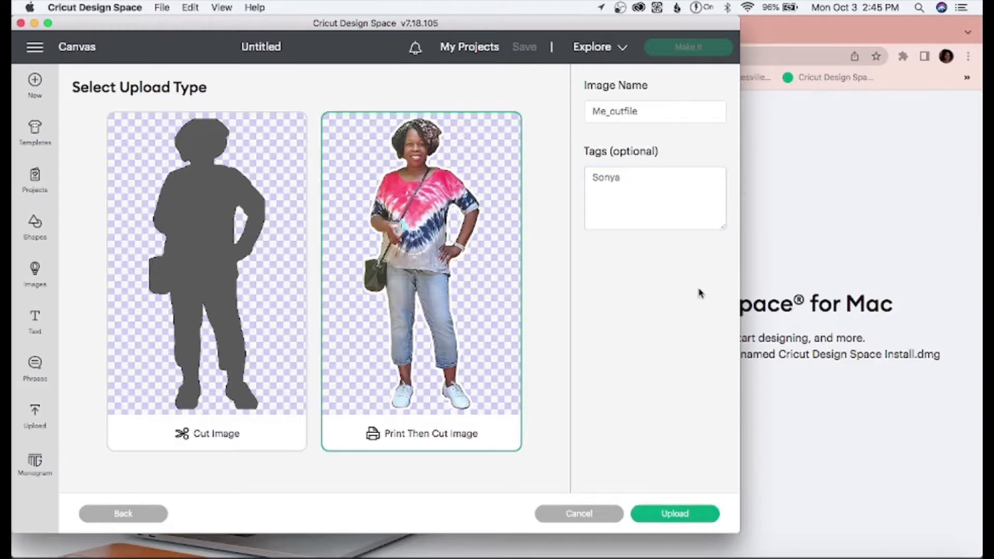
{"action": "left_click", "coordinate": [670, 520]}
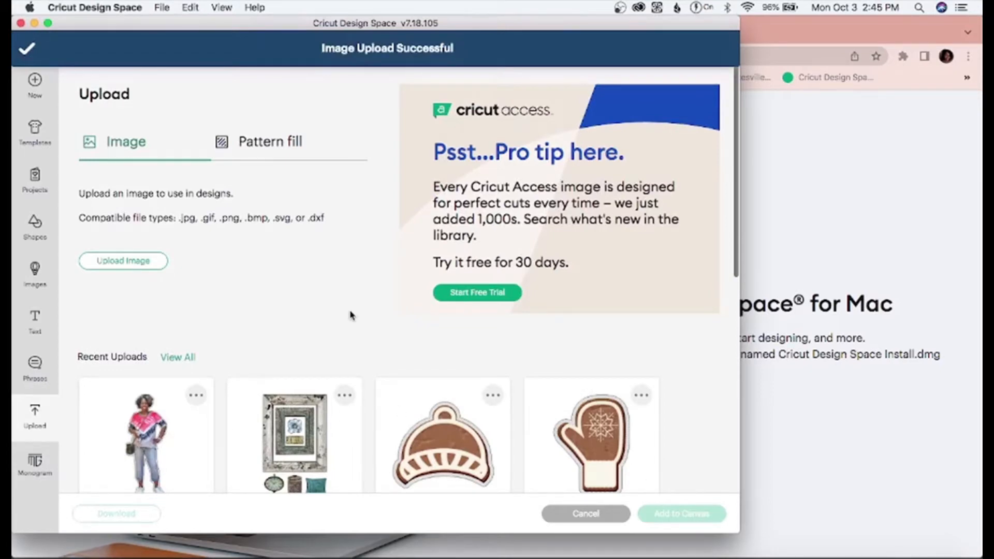
Add the newly uploaded full-body photo from the recent uploads to the canvas
{"action": "scroll", "coordinate": [320, 328], "scroll_direction": "down", "scroll_amount": 1}
{"action": "scroll", "coordinate": [319, 327], "scroll_direction": "down", "scroll_amount": 10}
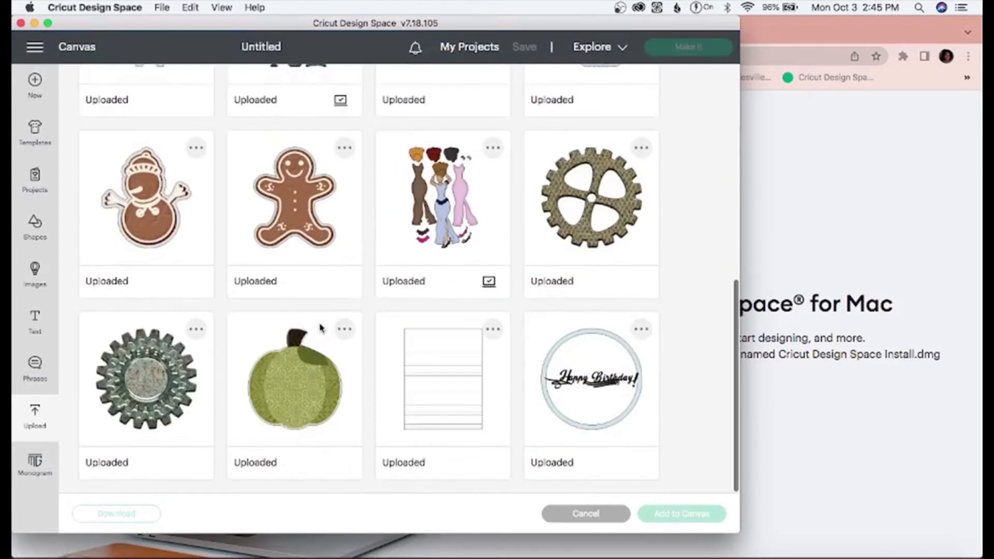
{"action": "scroll", "coordinate": [317, 328], "scroll_direction": "up", "scroll_amount": 10}
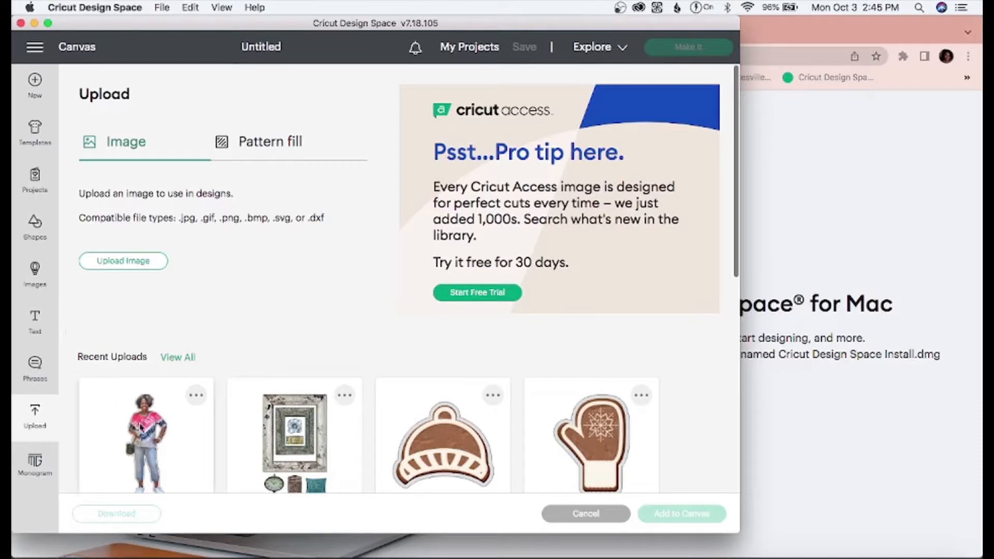
{"action": "left_click", "coordinate": [140, 428]}
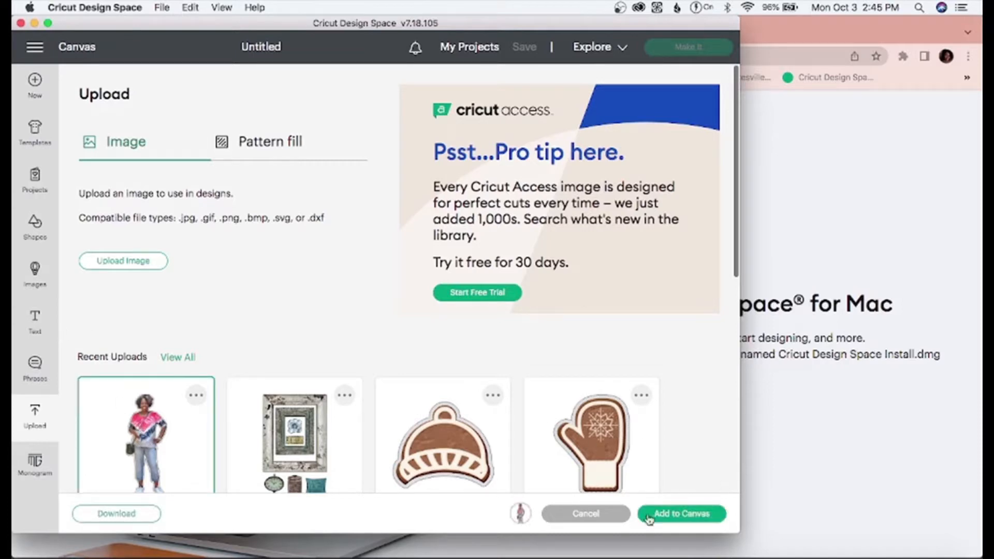
{"action": "left_click", "coordinate": [669, 514]}
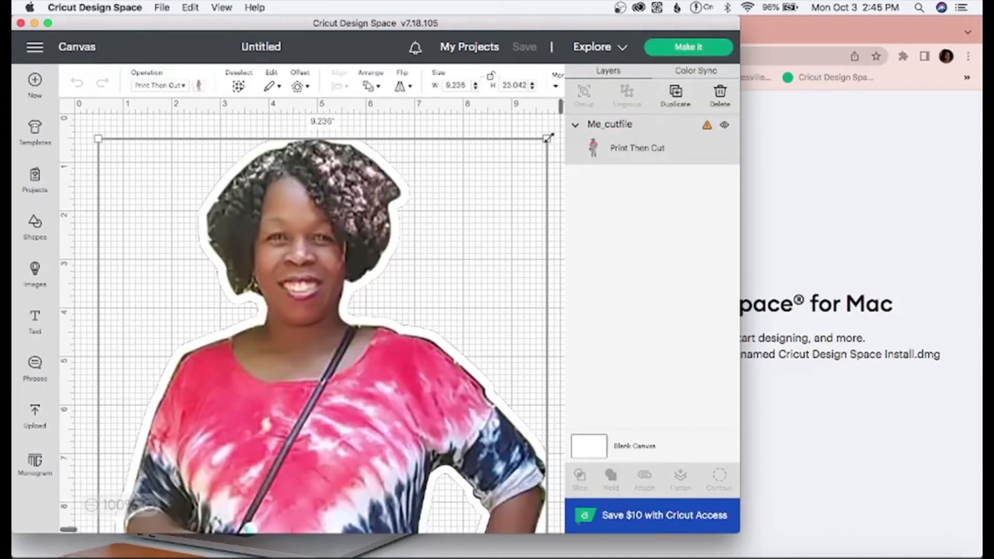
Shrink the photo on the canvas proportionally to about 4.23 in wide and 10.56 in high
{"action": "left_click_drag", "start_coordinate": [548, 138], "coordinate": [395, 423]}
{"action": "scroll", "coordinate": [395, 423], "scroll_direction": "down", "scroll_amount": 10}
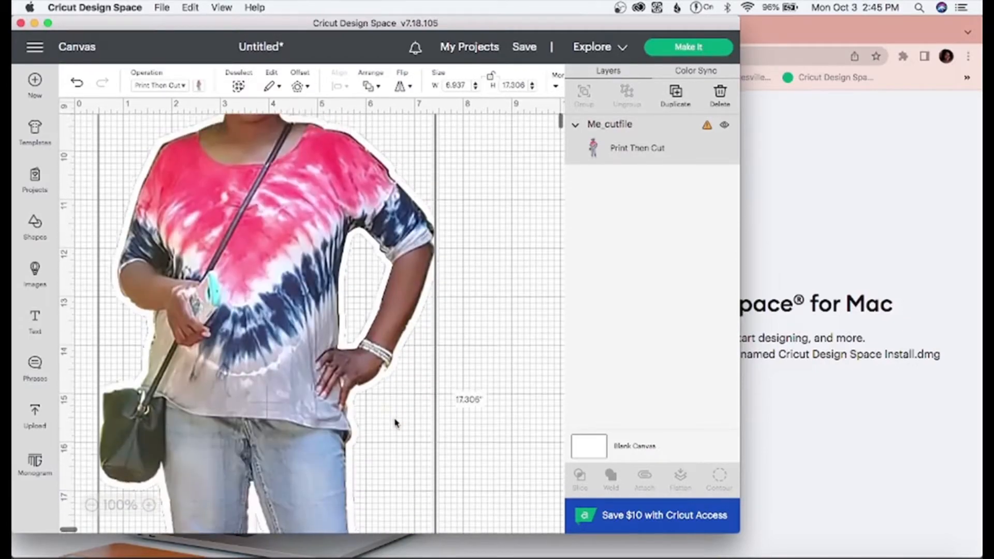
{"action": "scroll", "coordinate": [395, 423], "scroll_direction": "up", "scroll_amount": 5}
{"action": "scroll", "coordinate": [395, 423], "scroll_direction": "up", "scroll_amount": 1}
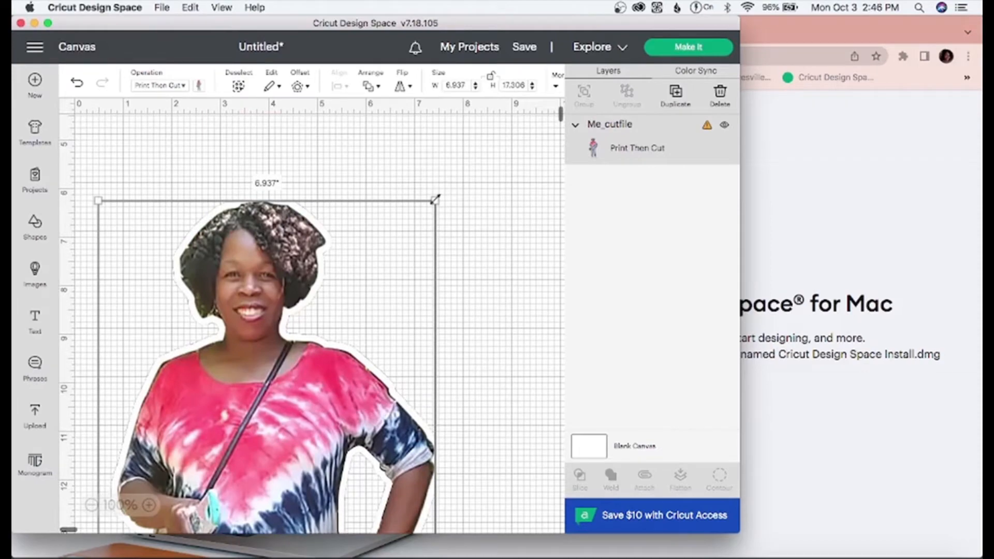
{"action": "left_click_drag", "start_coordinate": [435, 199], "coordinate": [274, 512]}
{"action": "scroll", "coordinate": [283, 482], "scroll_direction": "down", "scroll_amount": 6}
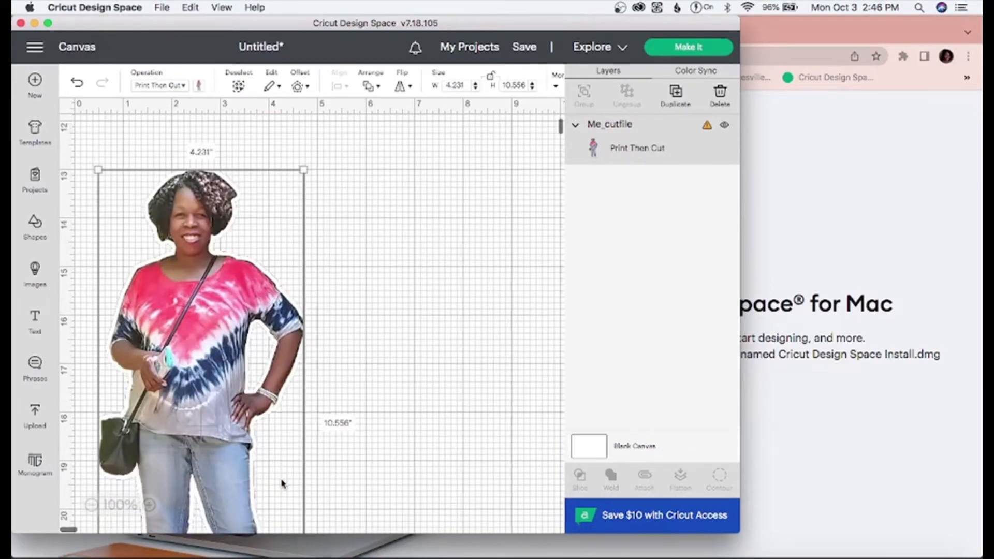
Move the shrunken photo up to the upper edge of the canvas grid
{"action": "scroll", "coordinate": [282, 483], "scroll_direction": "up", "scroll_amount": 3}
{"action": "scroll", "coordinate": [261, 356], "scroll_direction": "down", "scroll_amount": 2}
{"action": "scroll", "coordinate": [262, 356], "scroll_direction": "up", "scroll_amount": 8}
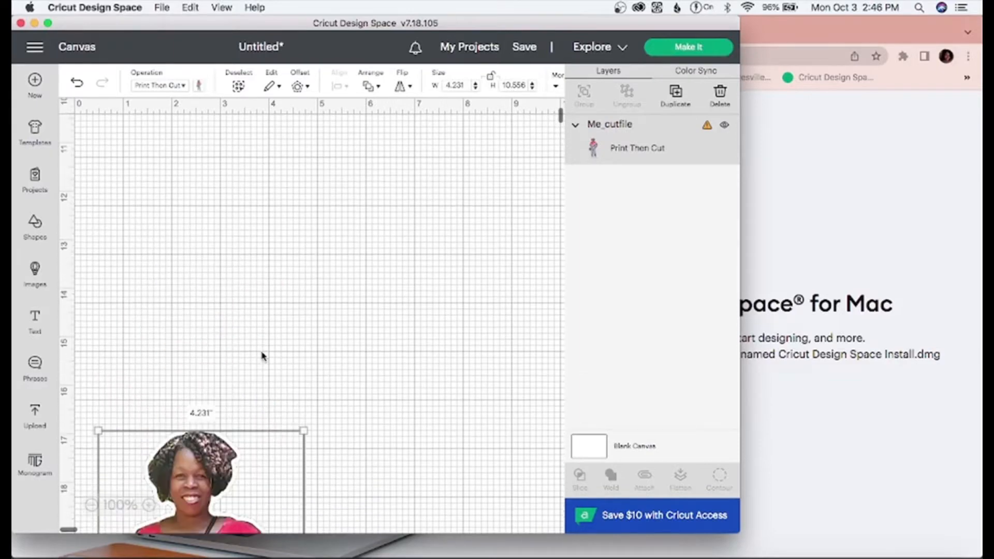
{"action": "scroll", "coordinate": [262, 356], "scroll_direction": "down", "scroll_amount": 6}
{"action": "scroll", "coordinate": [271, 220], "scroll_direction": "up", "scroll_amount": 5}
{"action": "scroll", "coordinate": [271, 219], "scroll_direction": "down", "scroll_amount": 6}
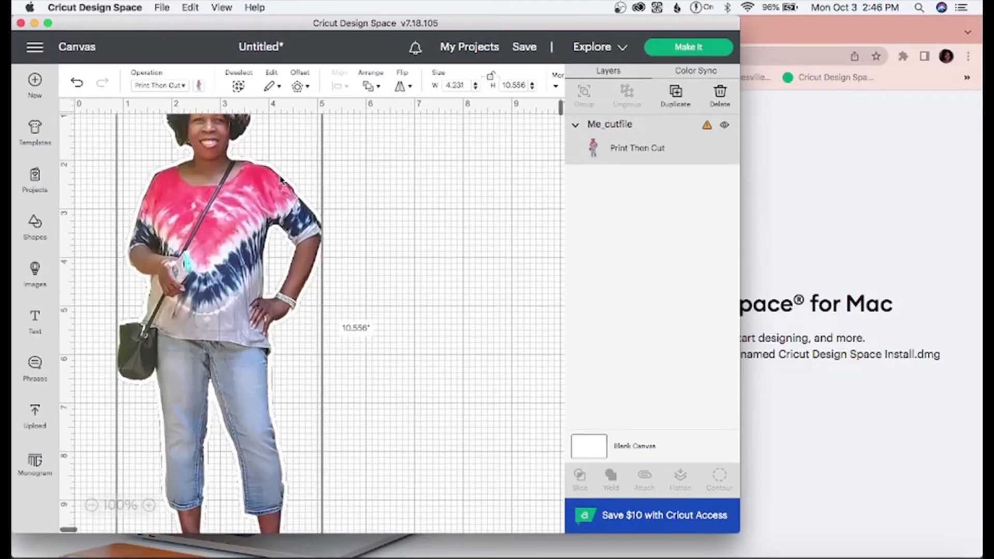
{"action": "scroll", "coordinate": [281, 179], "scroll_direction": "up", "scroll_amount": 2}
{"action": "left_click_drag", "start_coordinate": [279, 180], "coordinate": [300, 169]}
{"action": "scroll", "coordinate": [340, 210], "scroll_direction": "right", "scroll_amount": 1}
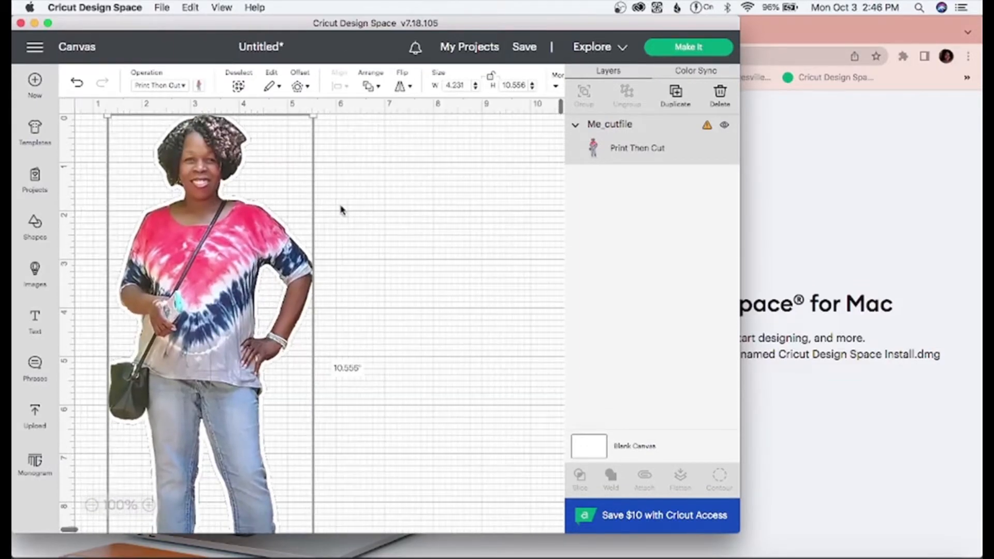
Shrink the photo to about 1.76 × 4.40 in and place it near the canvas's upper-left corner
{"action": "left_click_drag", "start_coordinate": [307, 118], "coordinate": [243, 331]}
{"action": "left_click", "coordinate": [412, 301]}
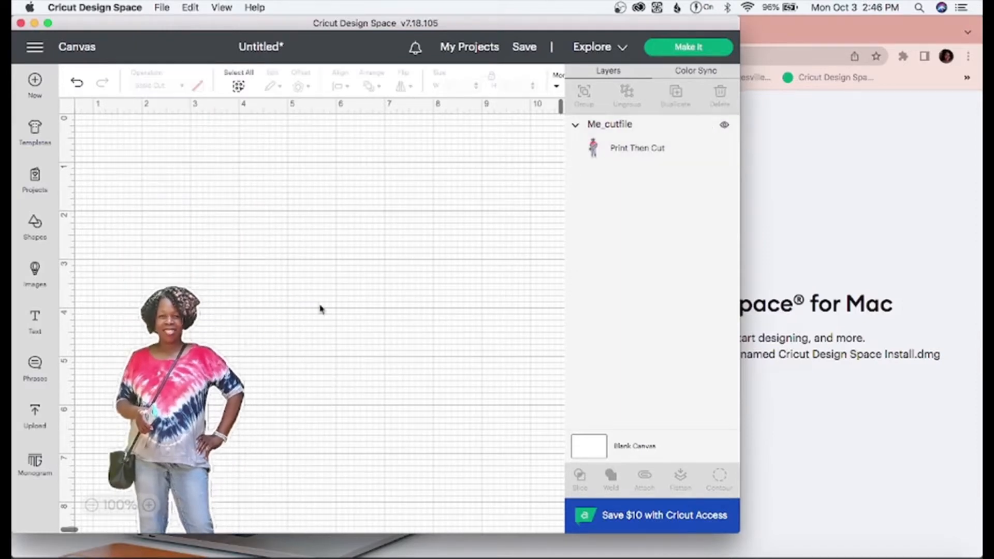
{"action": "left_click", "coordinate": [213, 318]}
{"action": "left_click_drag", "start_coordinate": [146, 320], "coordinate": [119, 152]}
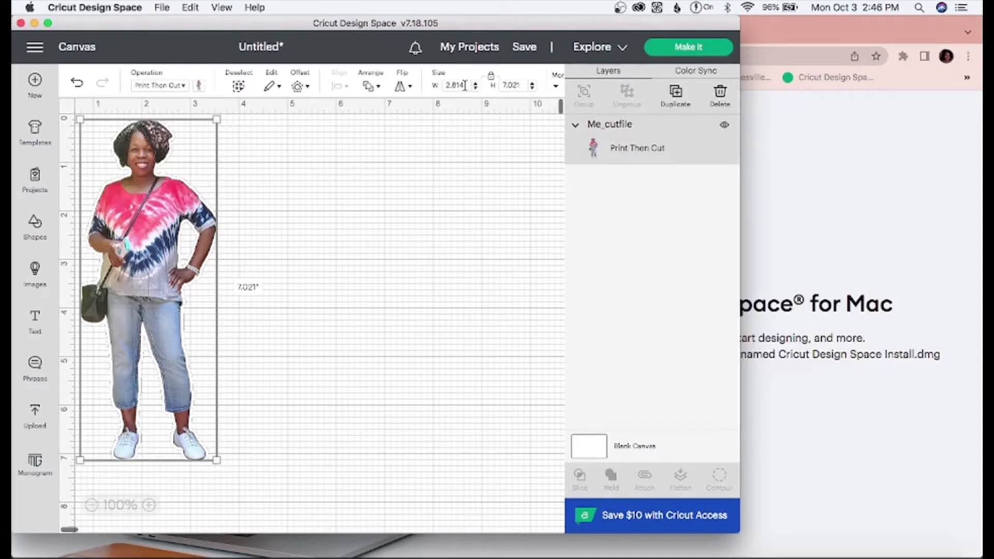
{"action": "left_click", "coordinate": [464, 86]}
{"action": "left_click_drag", "start_coordinate": [216, 120], "coordinate": [151, 202]}
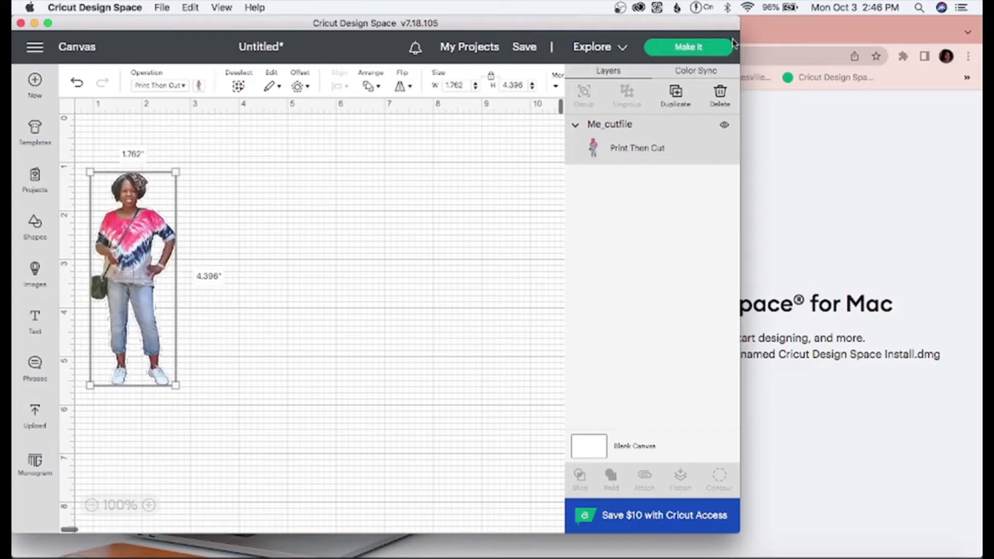
Prepare the project's mat for making, keeping the 8.5 in x 11 in (Letter) material size, and continue to the Make stage
{"action": "left_click", "coordinate": [695, 50]}
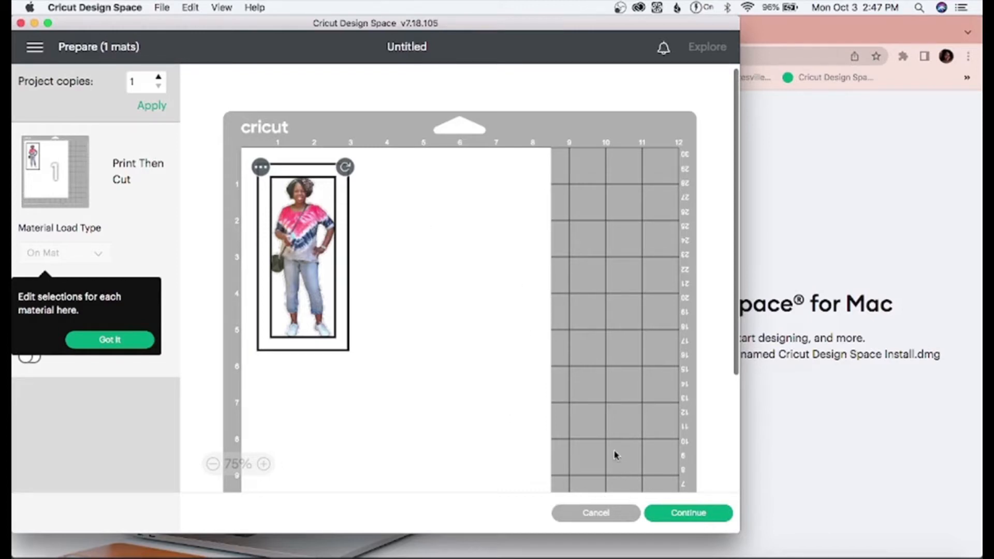
{"action": "left_click", "coordinate": [111, 340]}
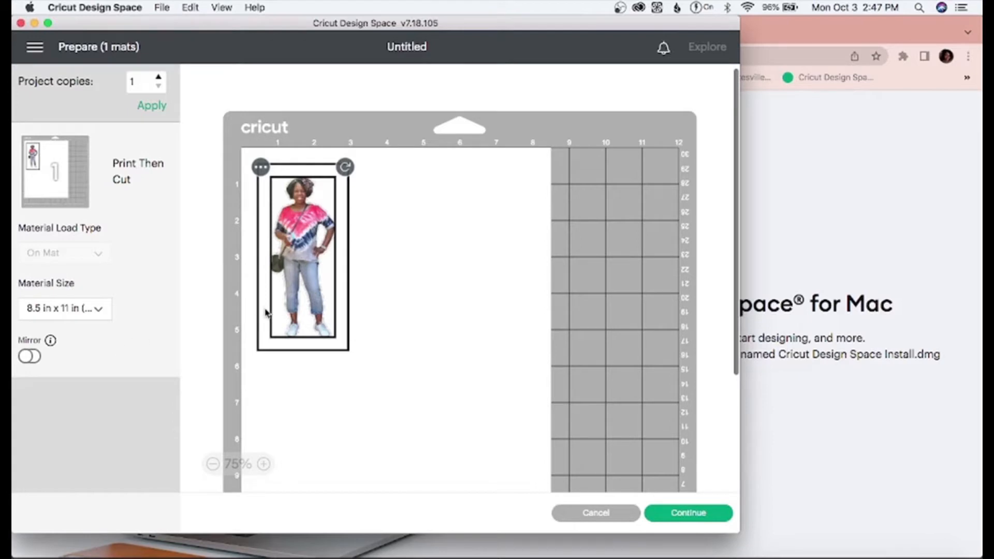
{"action": "left_click", "coordinate": [96, 312]}
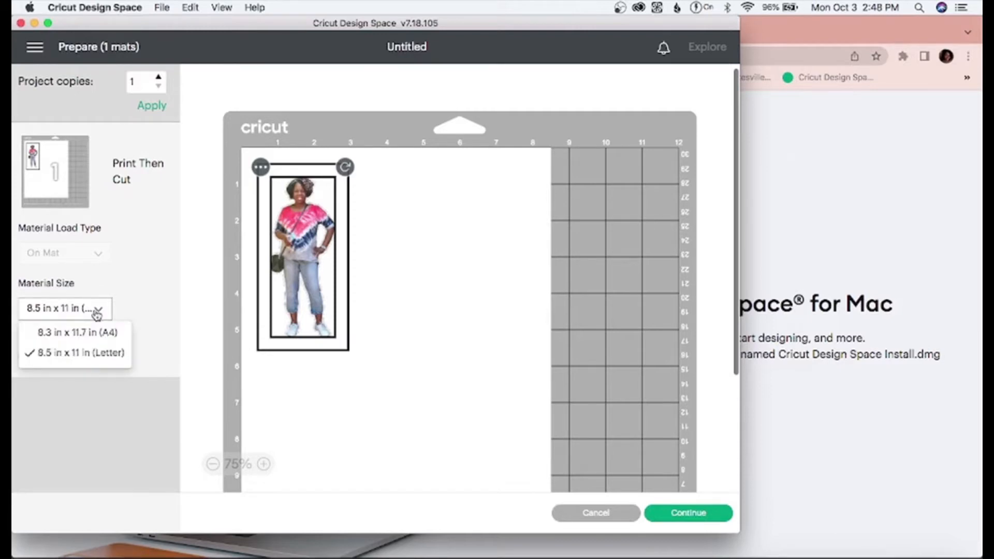
{"action": "left_click", "coordinate": [96, 312]}
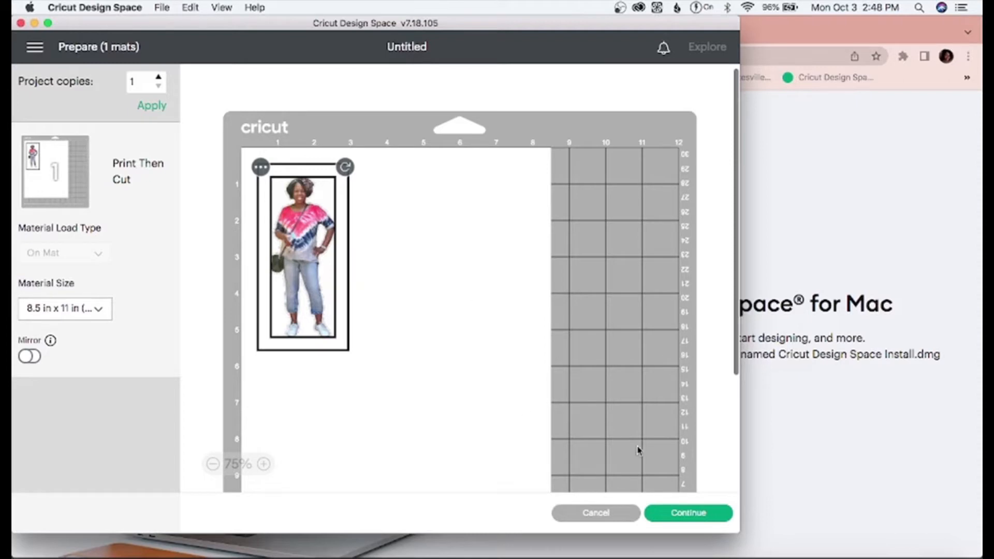
{"action": "left_click", "coordinate": [699, 512]}
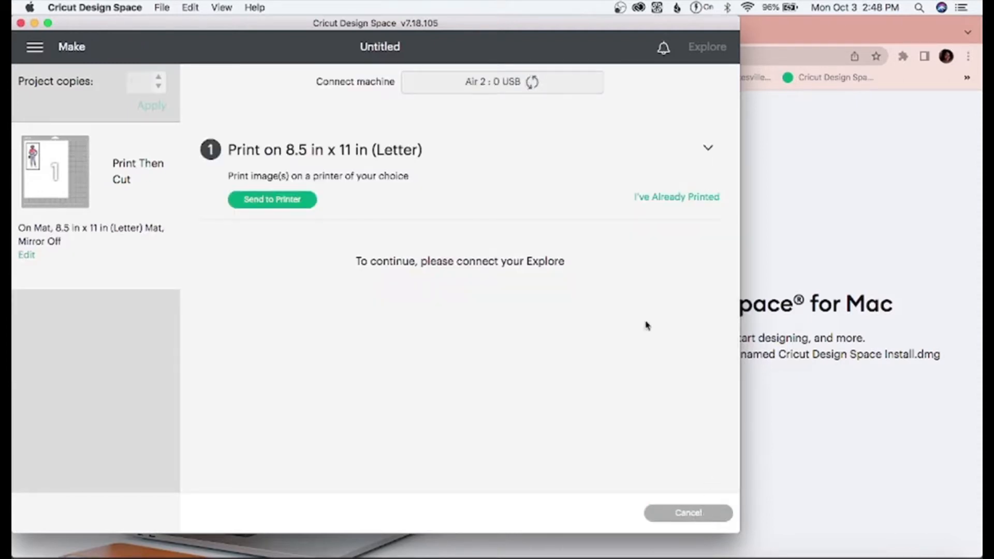
Send the page to the HP Deskjet D2500 series printer with Add Bleed turned off
{"action": "left_click", "coordinate": [283, 204]}
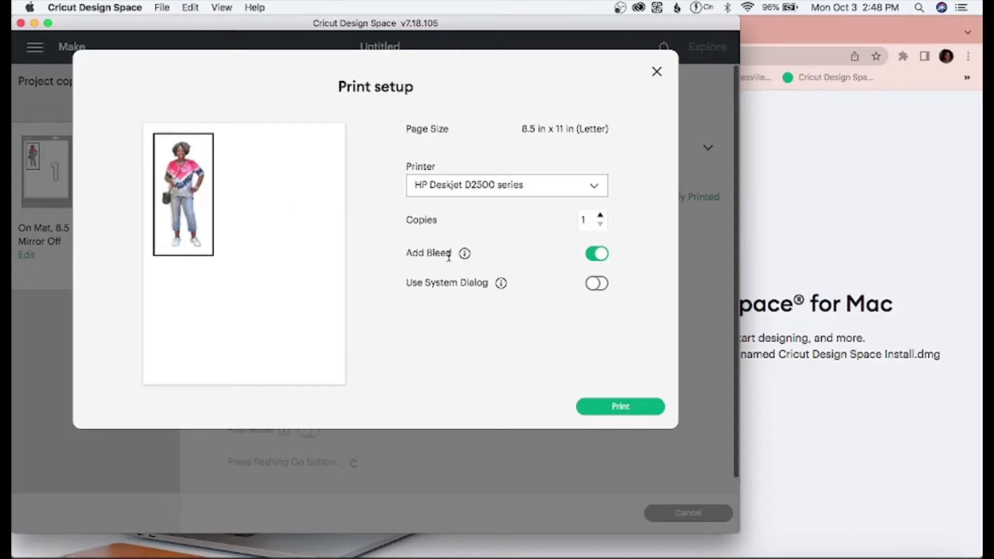
{"action": "left_click", "coordinate": [598, 255]}
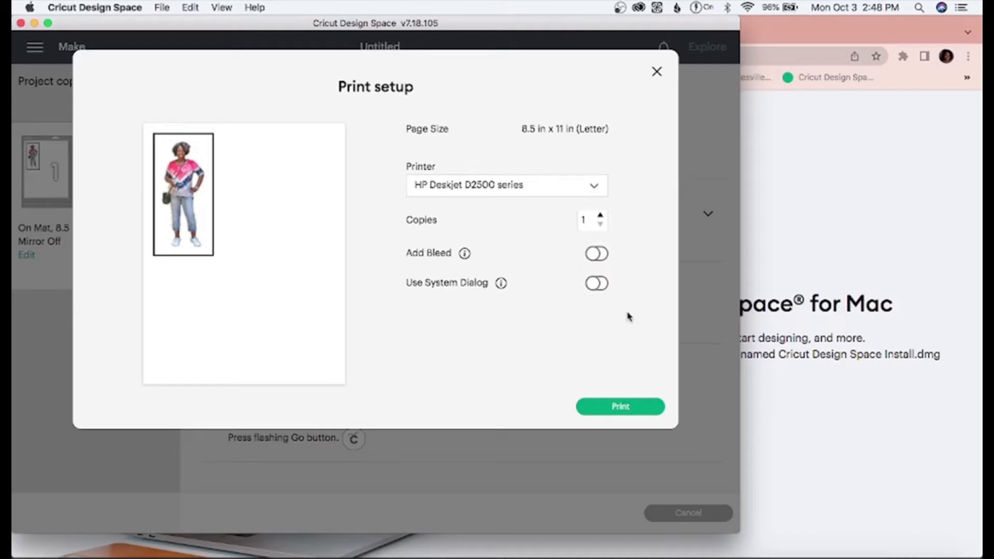
{"action": "left_click", "coordinate": [619, 407]}
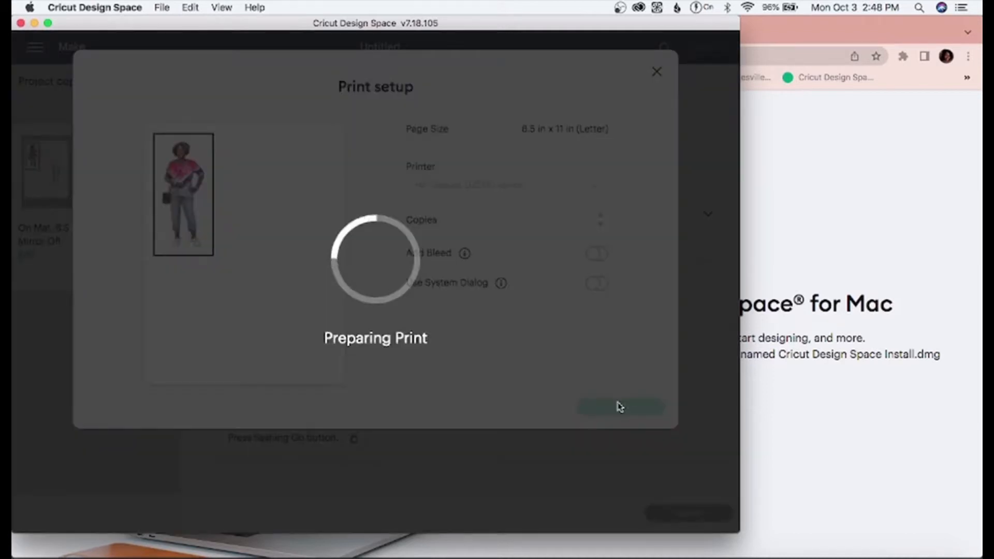